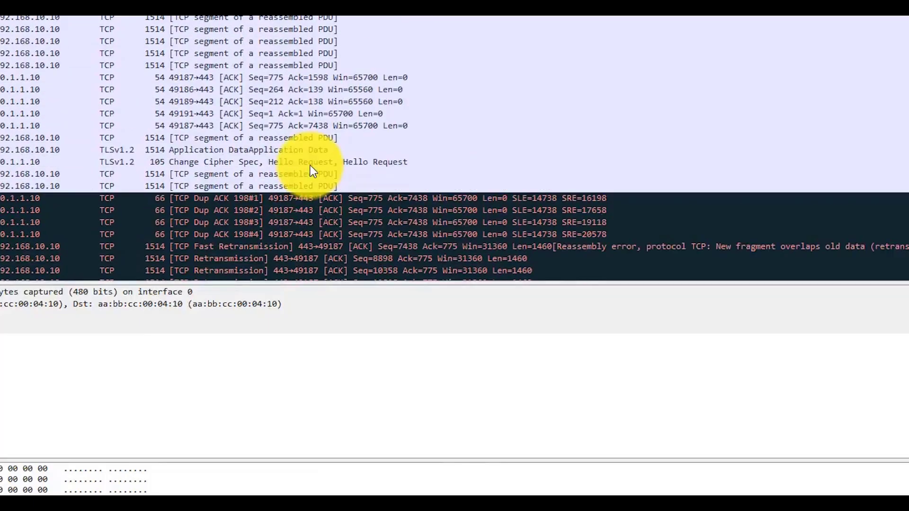
# Scroll back up through the captured TCP packets in the Wireshark packet list.
pyautogui.scroll(4, 310, 166)
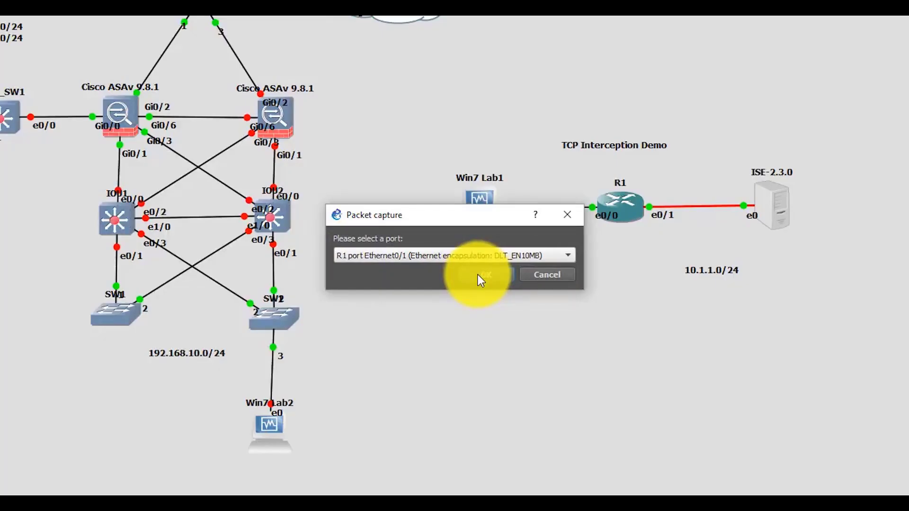
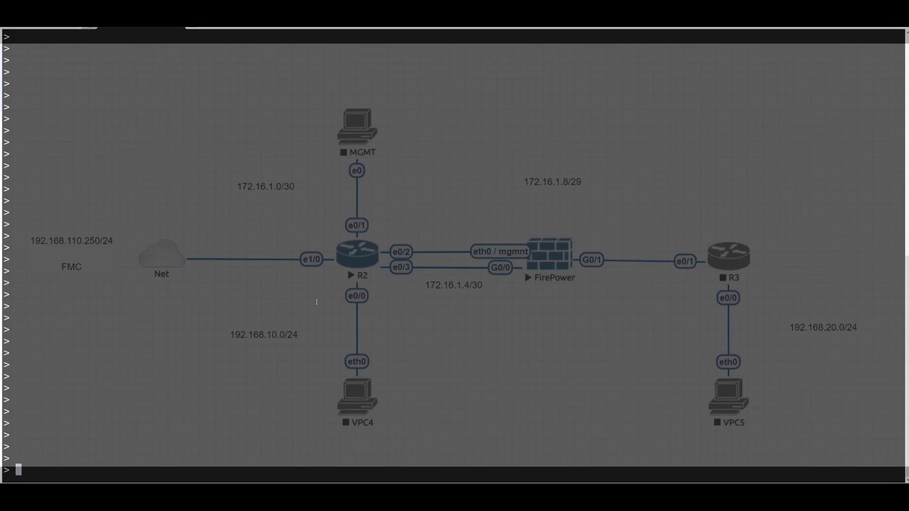
# List the configured managers, showing FMC 192.168.110.250 with registration pending.
pyautogui.write('show managers')
pyautogui.press('Return')
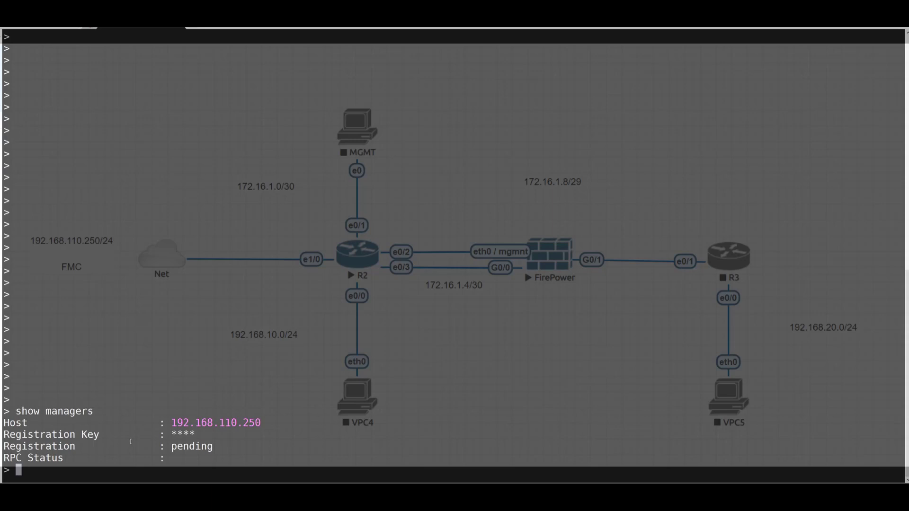
# Delete the pending 192.168.110.250 manager with 'configure manager delete'.
pyautogui.write('configure manager ')
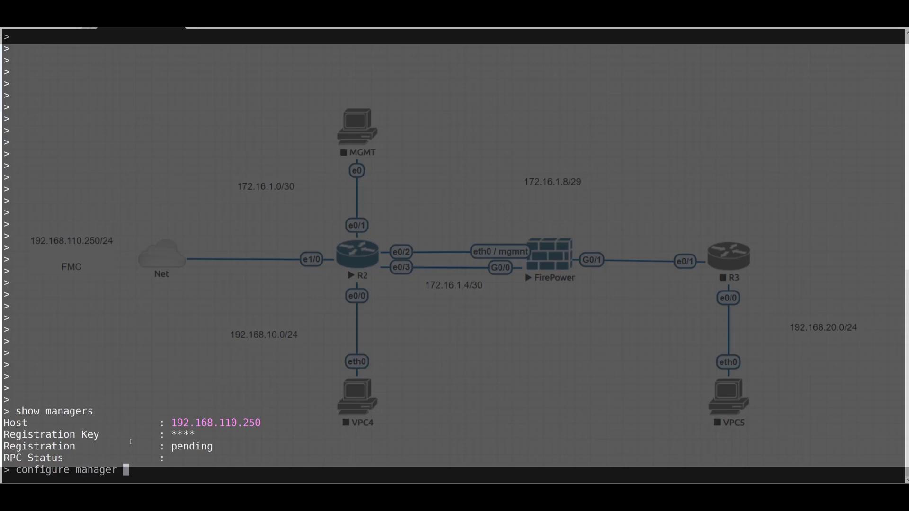
pyautogui.write('delete')
pyautogui.press('Return')
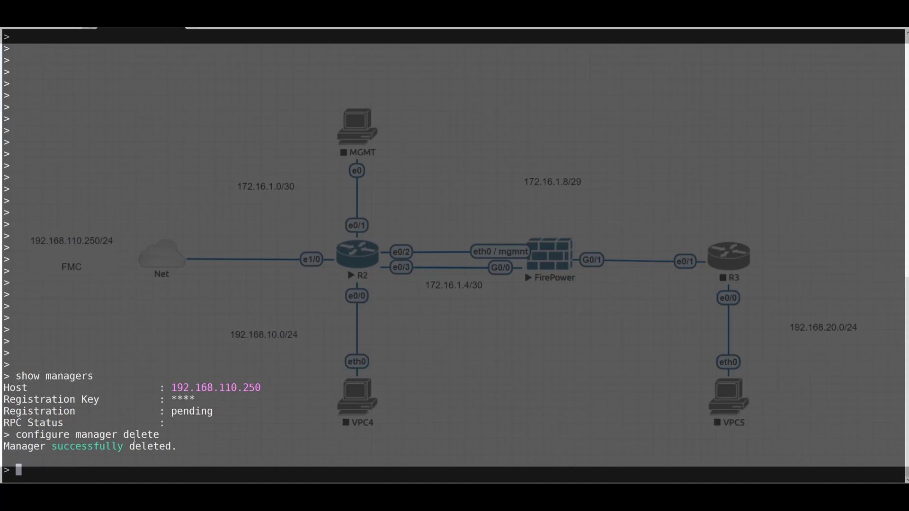
pyautogui.press('Return')
pyautogui.press('Return')
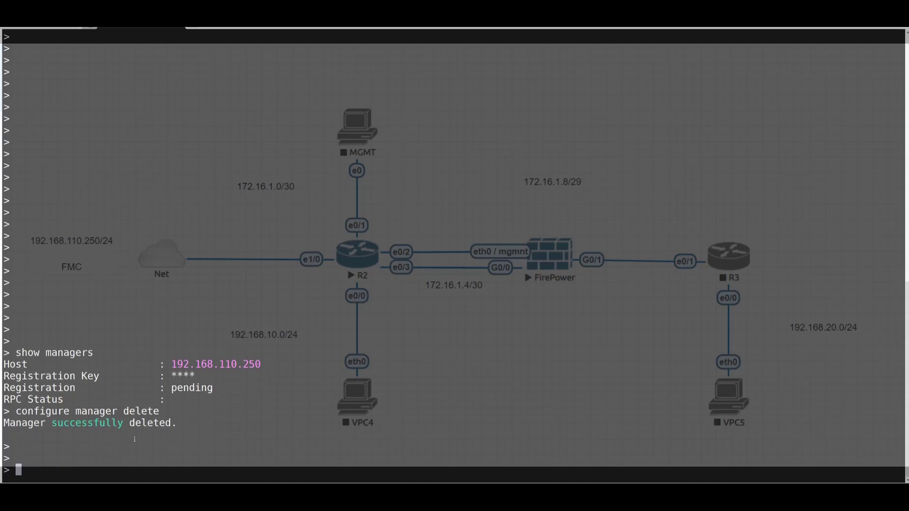
# Re-run 'show managers' to confirm it reports 'No managers configured.'.
pyautogui.write('show managers')
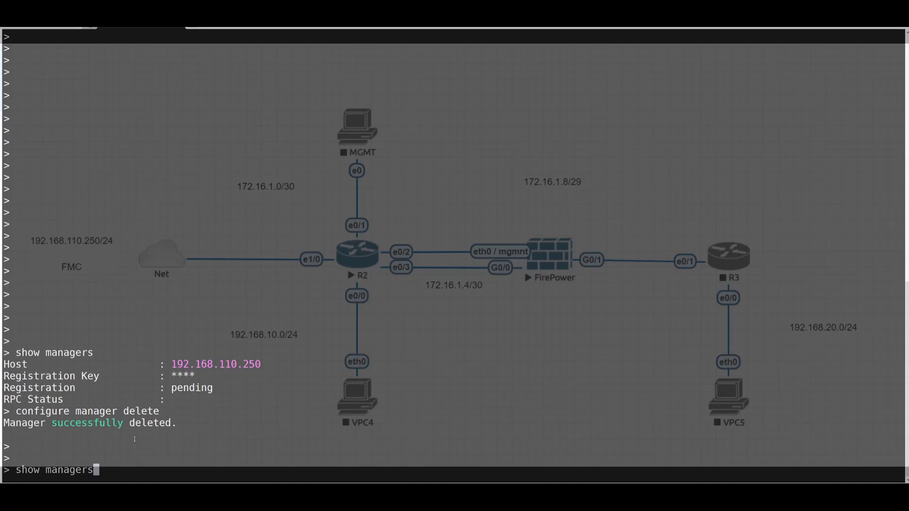
pyautogui.press('Return')
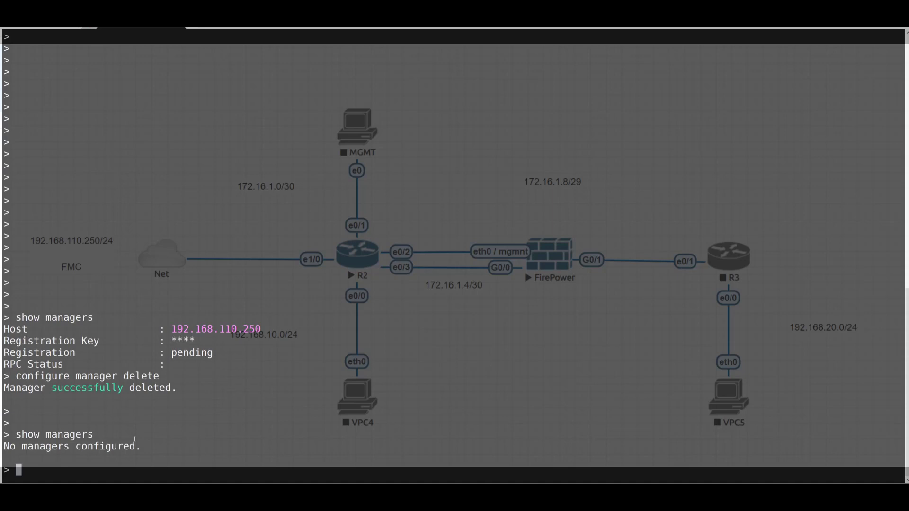
pyautogui.press('Return')
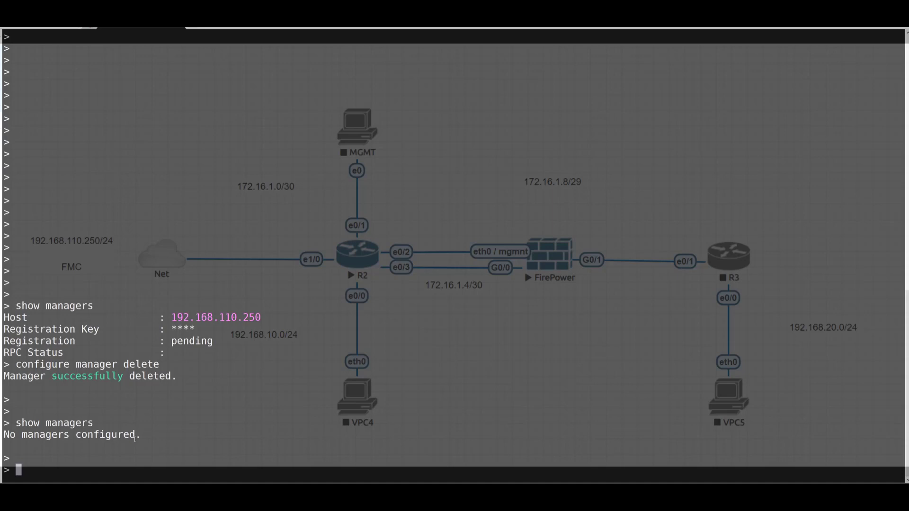
# Change the firewall mode to transparent, accepting the interface-reset warning with 'y'.
pyautogui.write('configure firewall')
pyautogui.press('?')
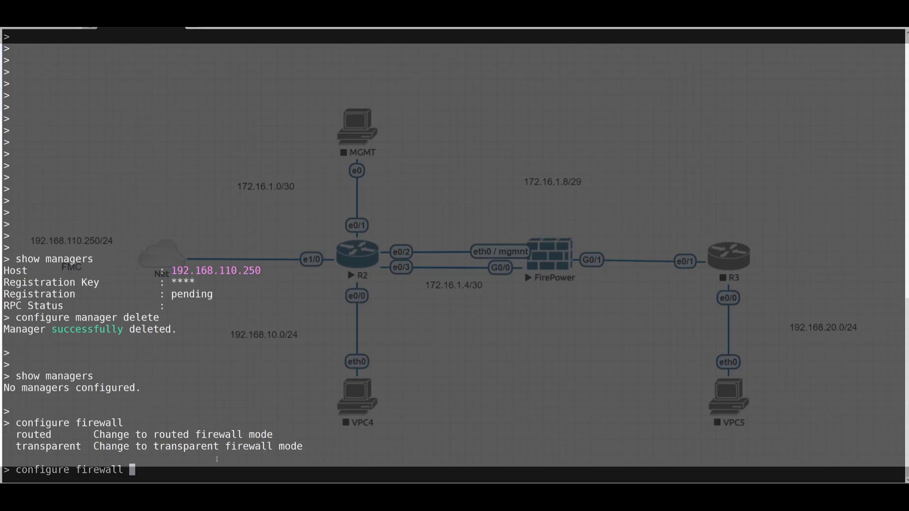
pyautogui.write('transparent')
pyautogui.press('Return')
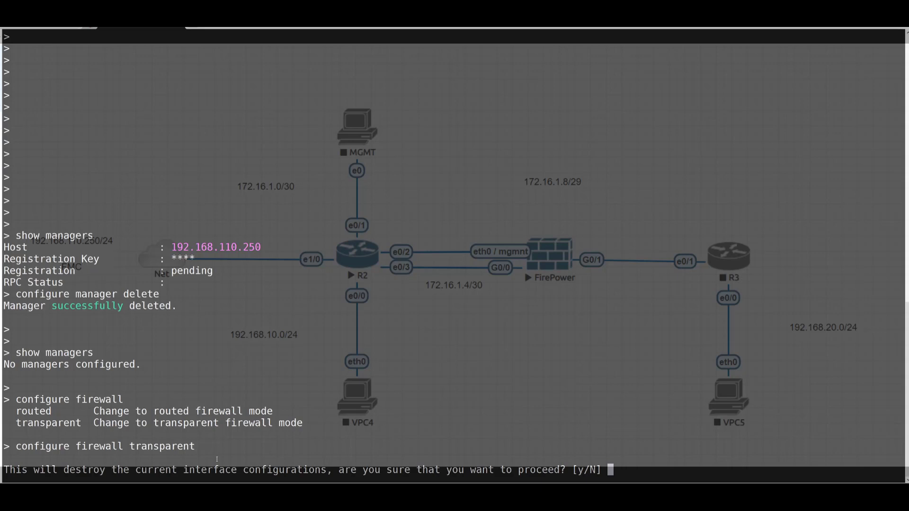
pyautogui.write('y')
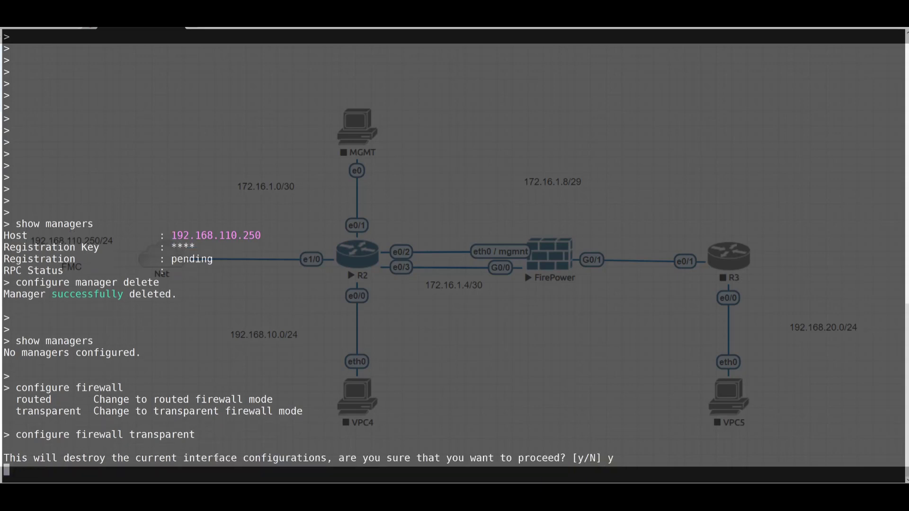
pyautogui.press('Return')
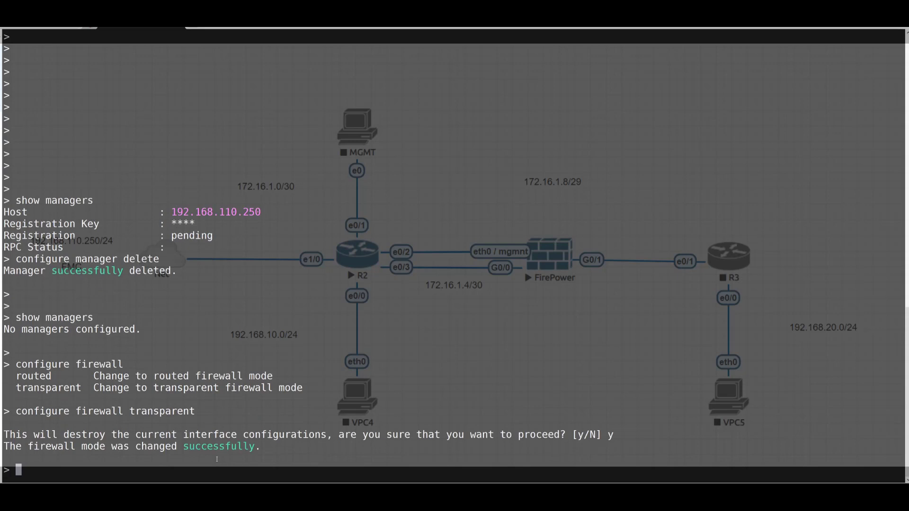
pyautogui.press('Return')
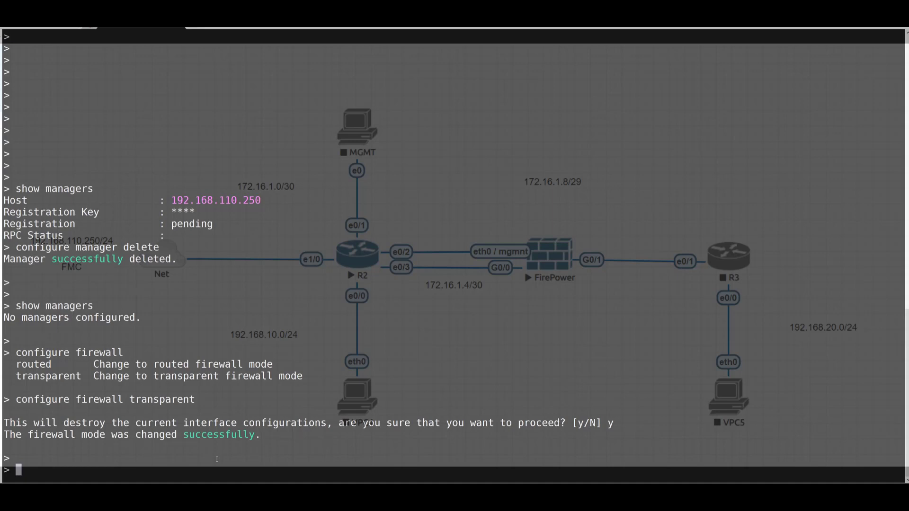
pyautogui.press('Return')
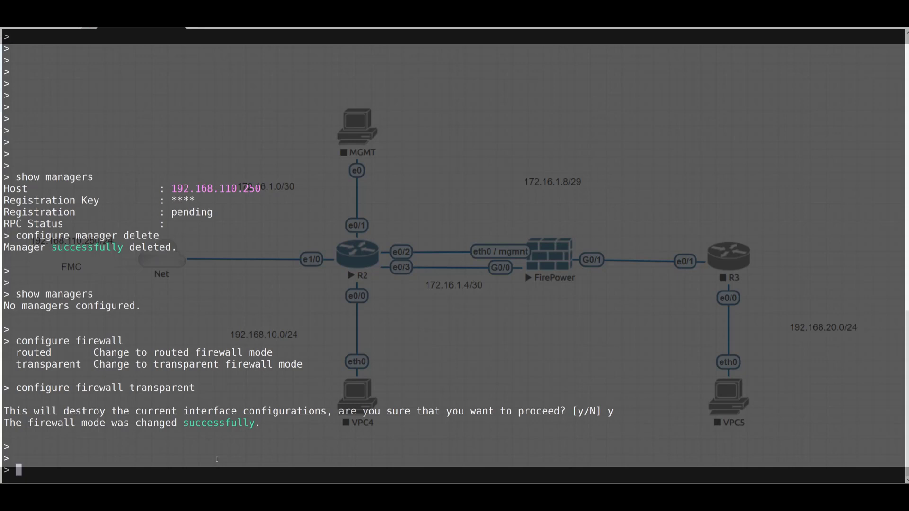
# Start 'configure manager add 192.168.110.250' and display the required registration-key argument.
pyautogui.write('configure manager add ?')
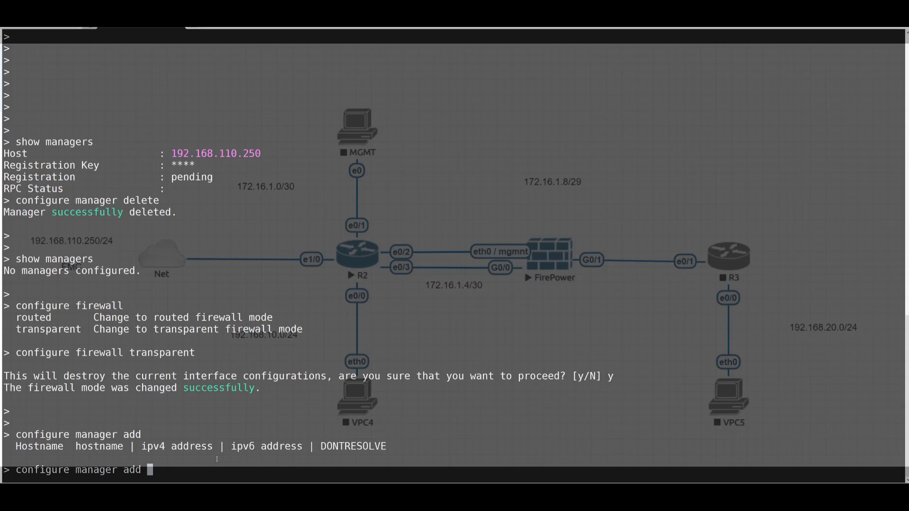
pyautogui.write('192.168.110.250')
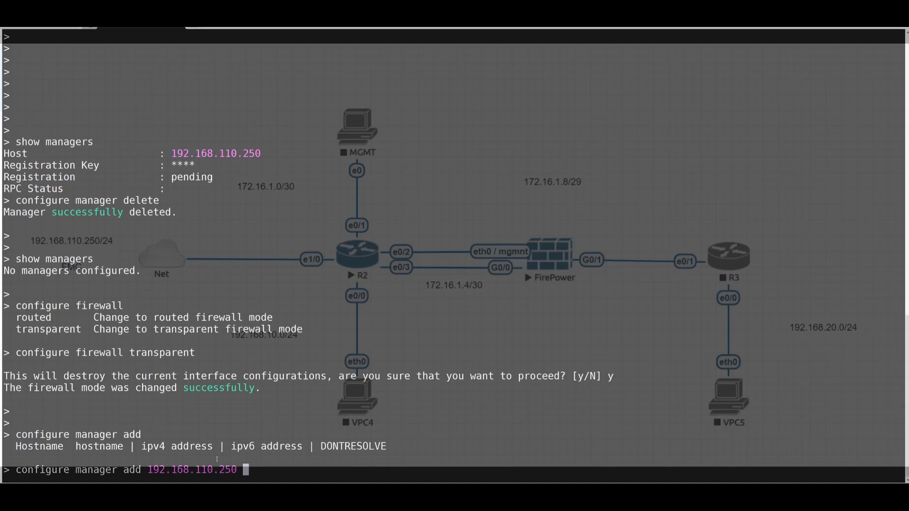
pyautogui.press('Tab')
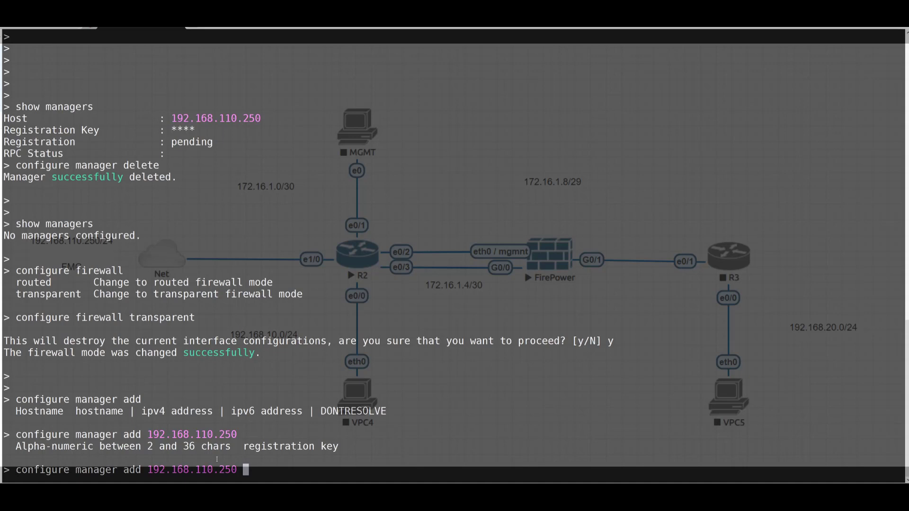
# Finish adding manager 192.168.110.250 with the registration key, getting 'Manager successfully configured'.
pyautogui.write('cisco')
pyautogui.press('Return')
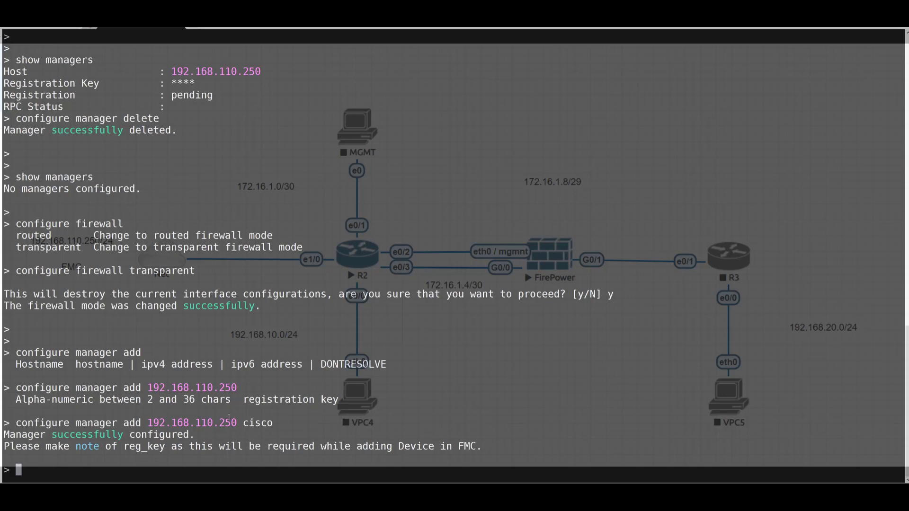
pyautogui.moveTo(242, 423); pyautogui.dragTo(274, 420)
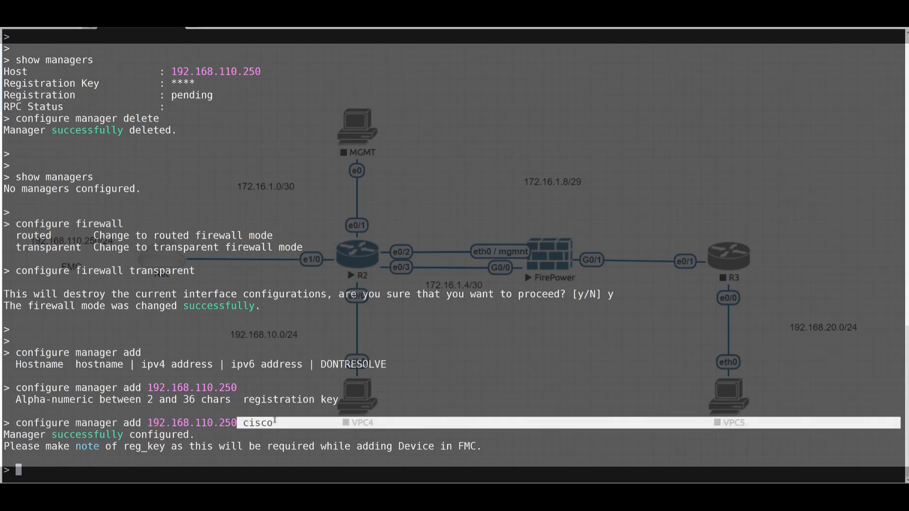
pyautogui.click(207, 454)
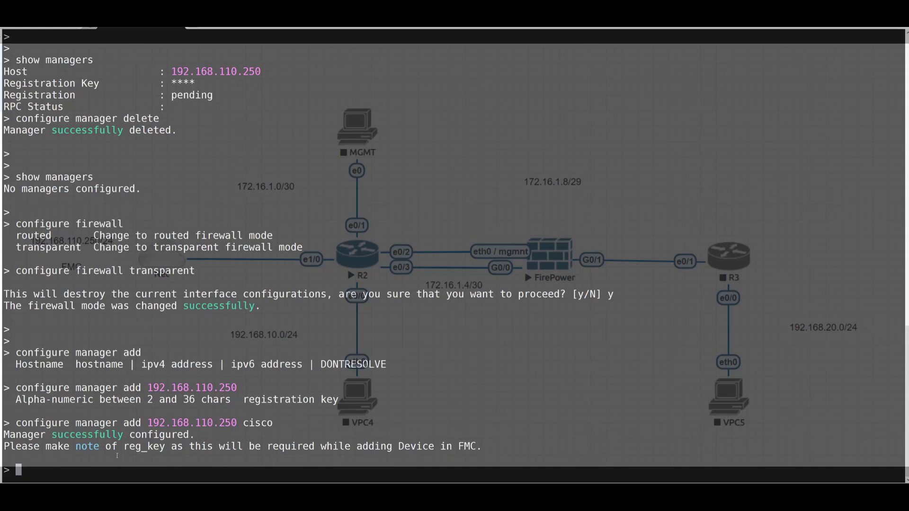
# Run 'show managers' and check that 192.168.110.250 shows registration pending.
pyautogui.write('show managers')
pyautogui.press('Return')
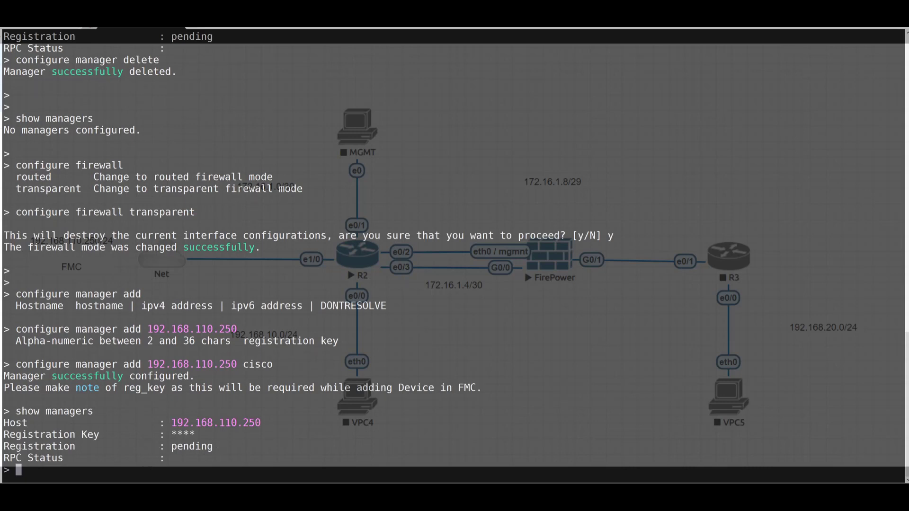
pyautogui.moveTo(6, 446); pyautogui.dragTo(221, 446)
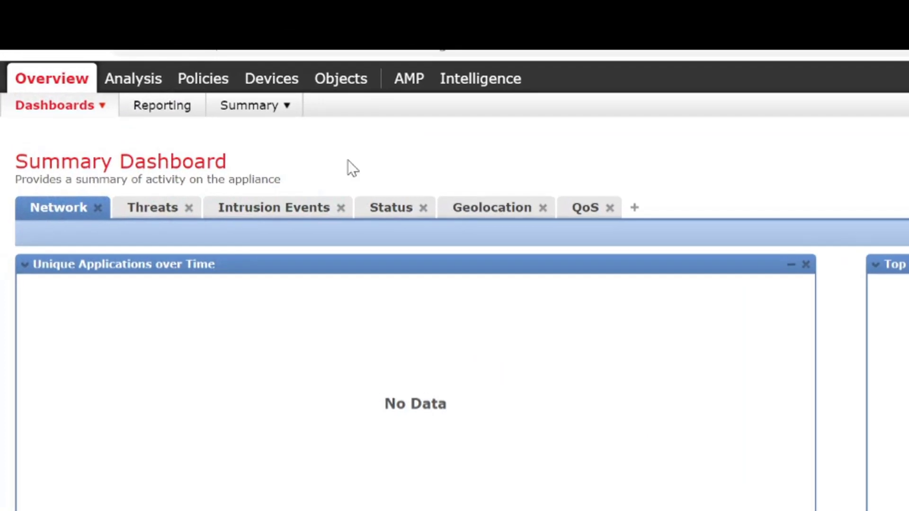
# Go to Devices > Device Management to list FVF-FTD-001 and FTD2.
pyautogui.moveTo(271, 81)
pyautogui.moveTo(203, 111)
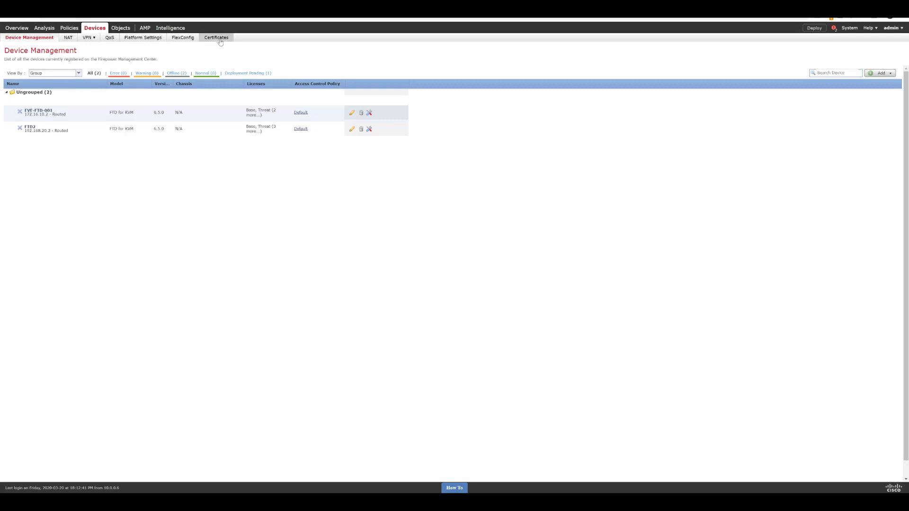
# Add a new device with host 172.16.1.5 and display name 'Transparent FW'.
pyautogui.click(878, 73)
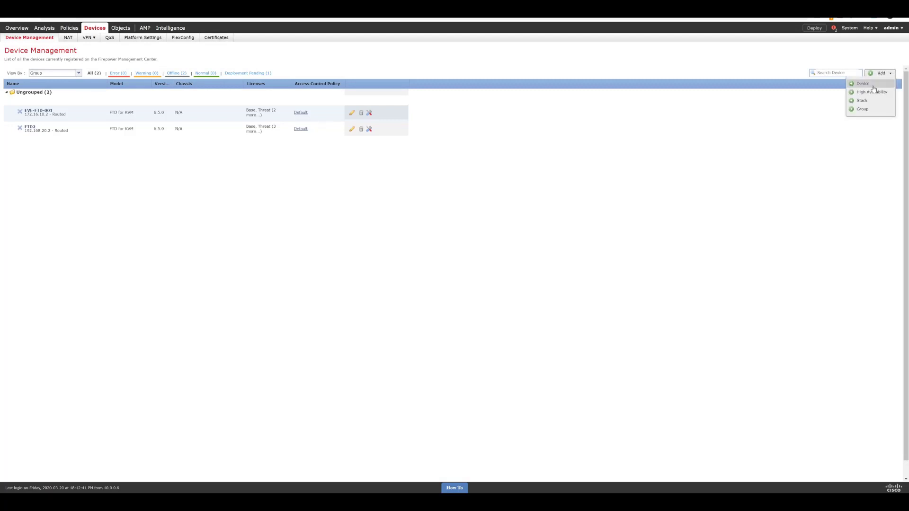
pyautogui.click(870, 84)
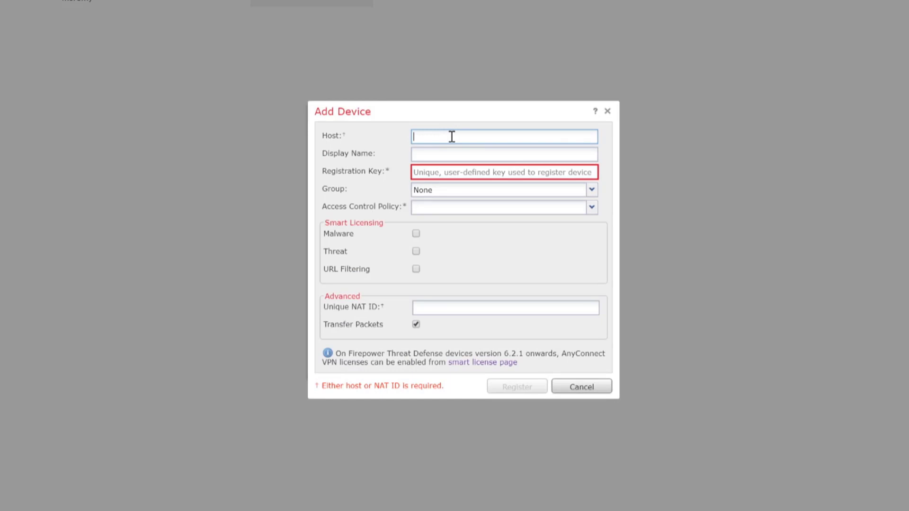
pyautogui.write('172.')
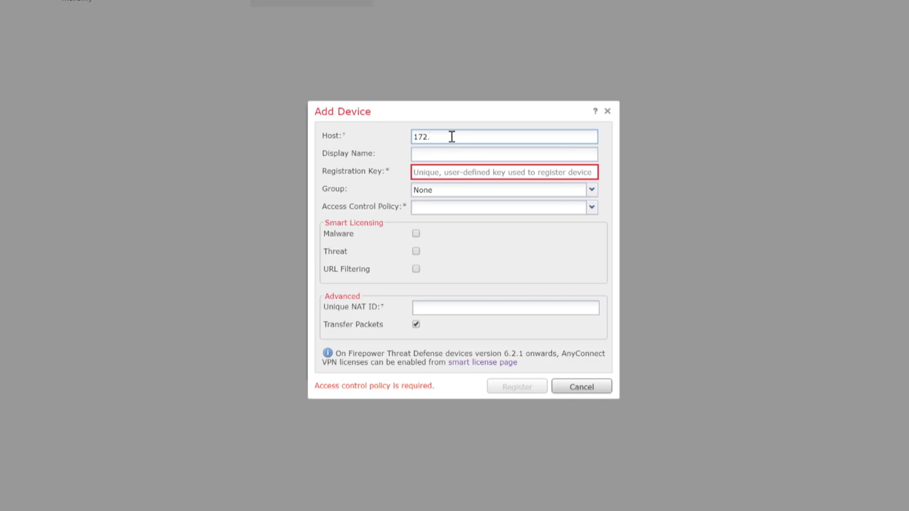
pyautogui.write('16.1.5')
pyautogui.click(450, 151)
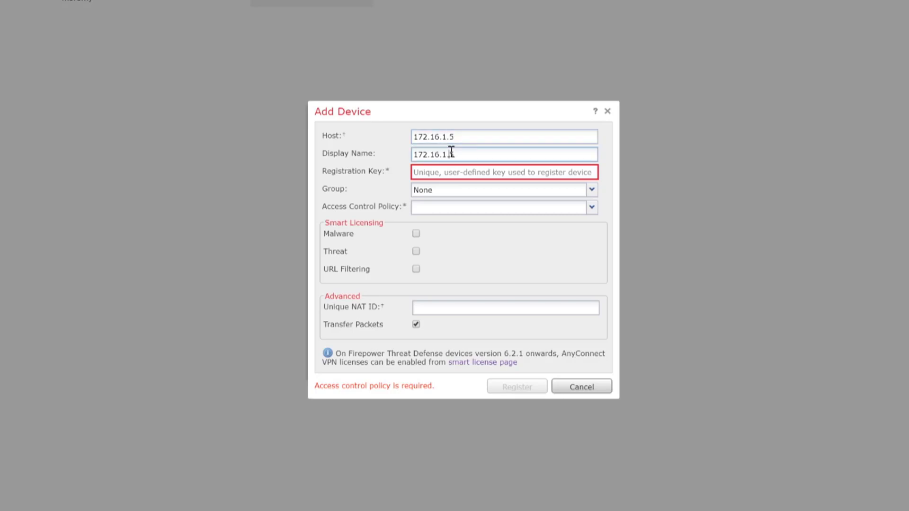
pyautogui.moveTo(466, 155); pyautogui.dragTo(367, 161)
pyautogui.write('Transparent FW')
pyautogui.click(450, 170)
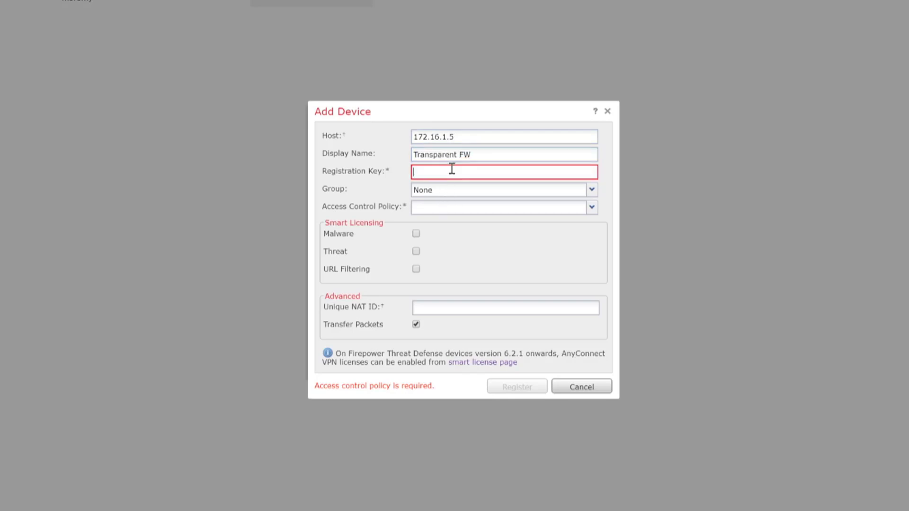
# Enter the registration key, choose Default policy, group None, enable Malware, and register.
pyautogui.write('cisco')
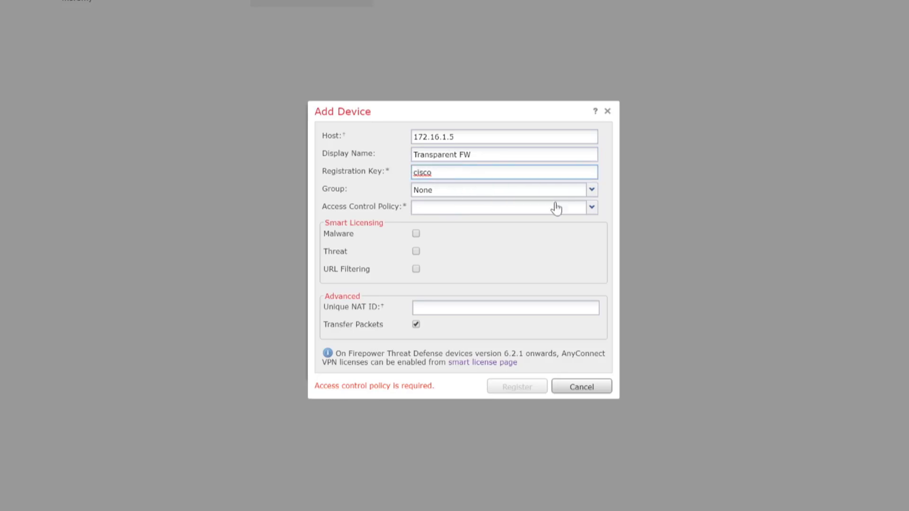
pyautogui.click(591, 209)
pyautogui.click(515, 223)
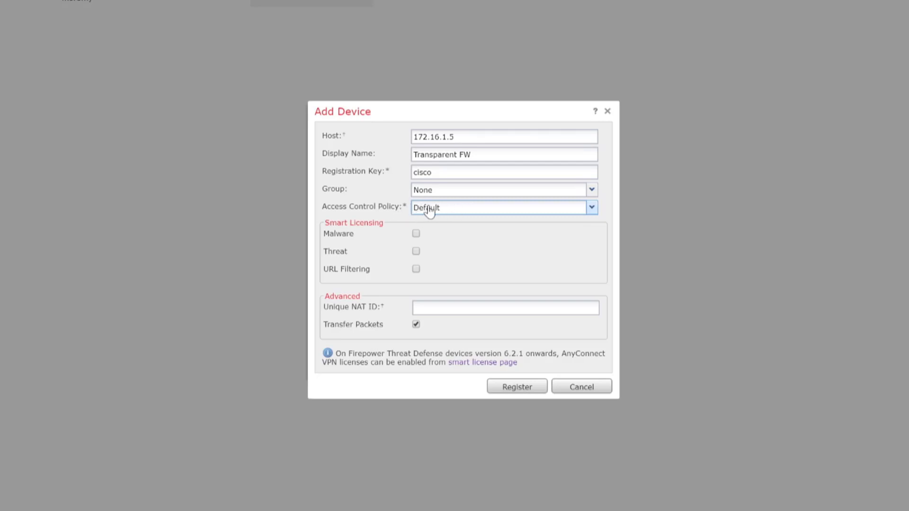
pyautogui.click(428, 211)
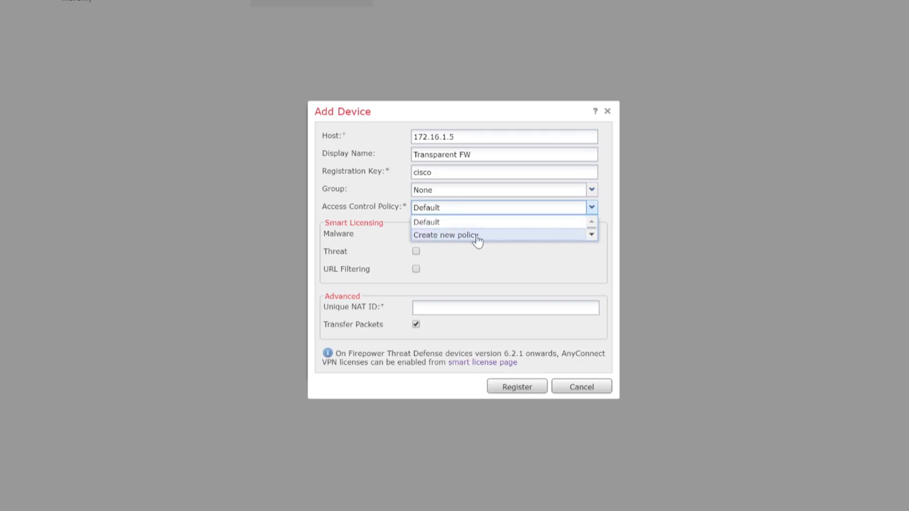
pyautogui.click(592, 207)
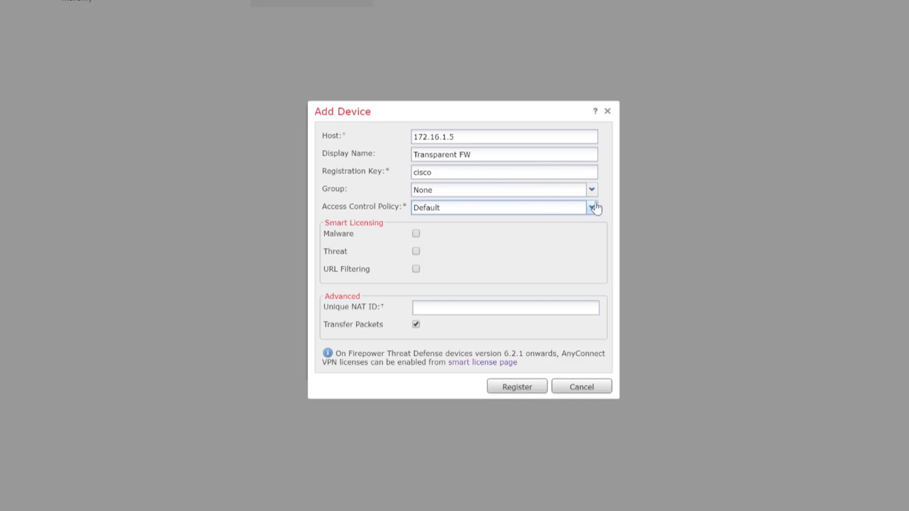
pyautogui.click(591, 190)
pyautogui.click(583, 204)
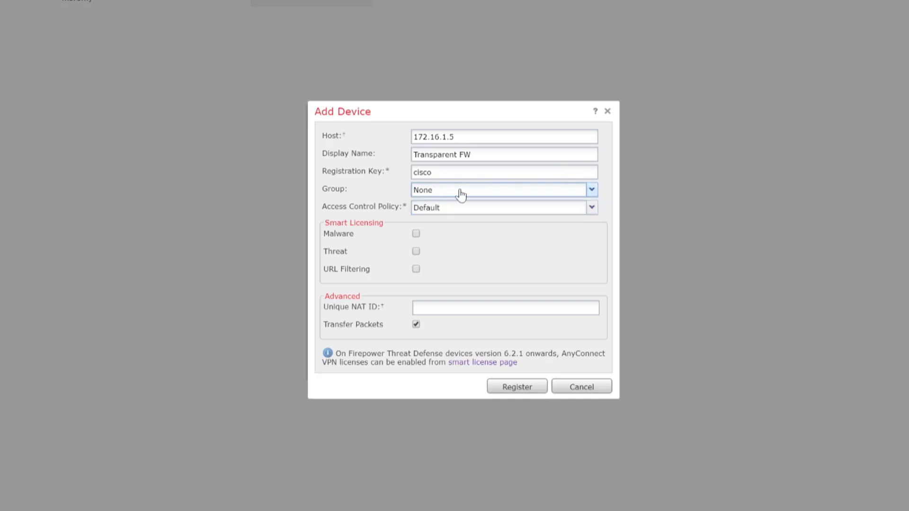
pyautogui.click(416, 234)
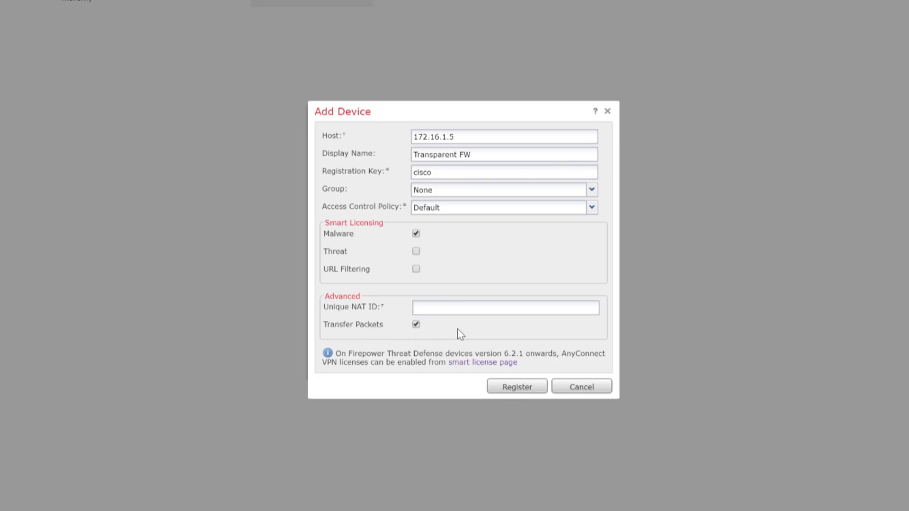
pyautogui.click(515, 387)
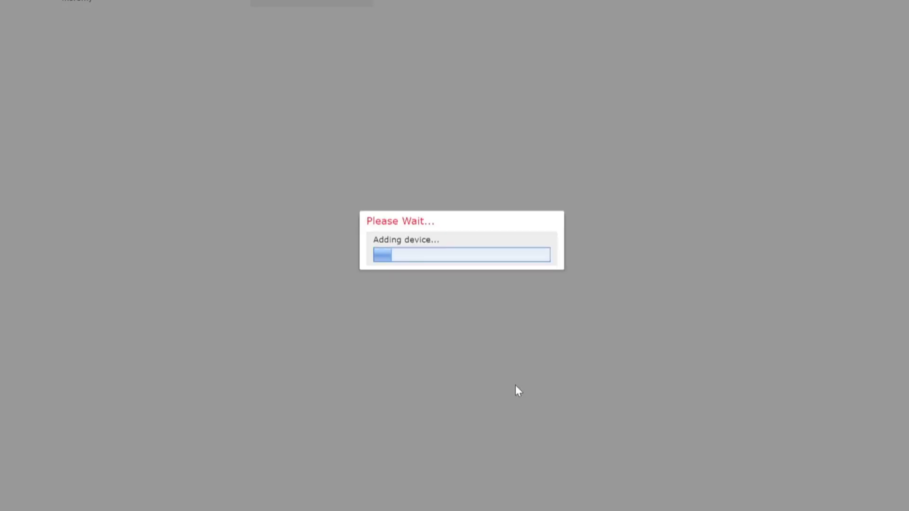